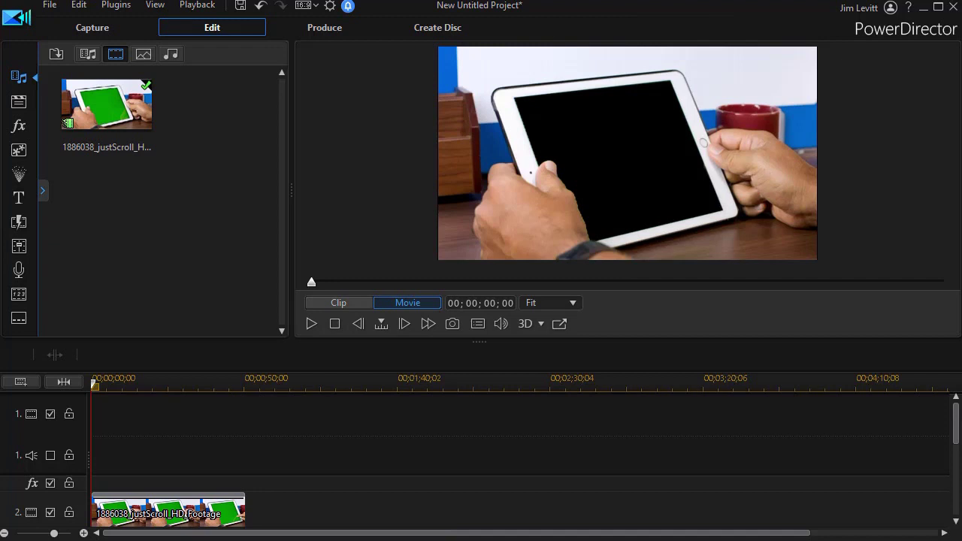
Step: Preview the green-screen tablet clip to about seven seconds, then go to the Capture workspace
{"action": "left_click", "coordinate": [312, 324]}
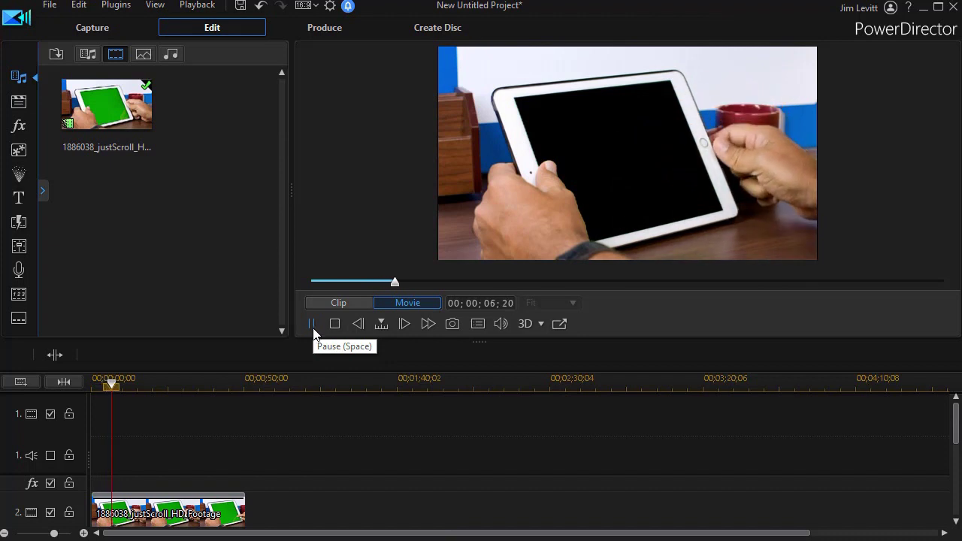
{"action": "left_click", "coordinate": [312, 323]}
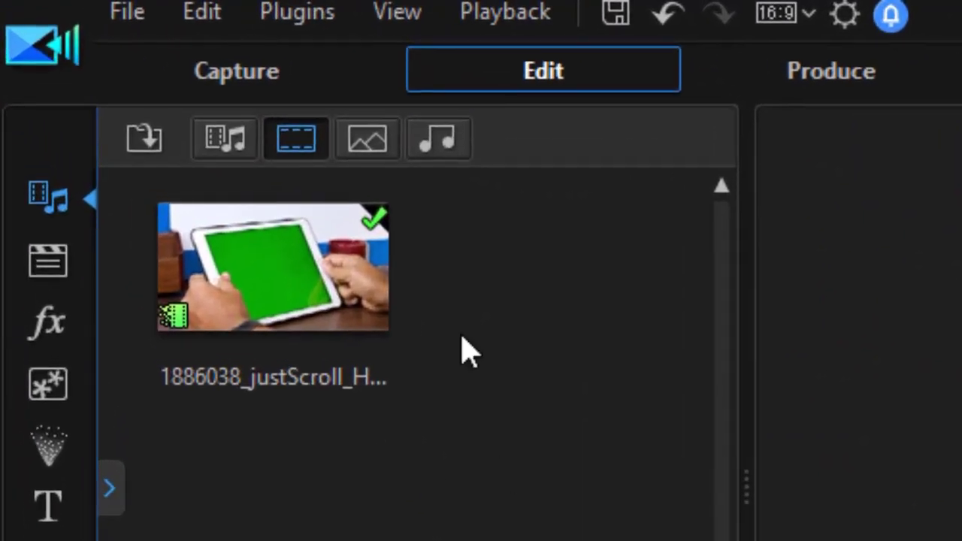
{"action": "left_click", "coordinate": [251, 89]}
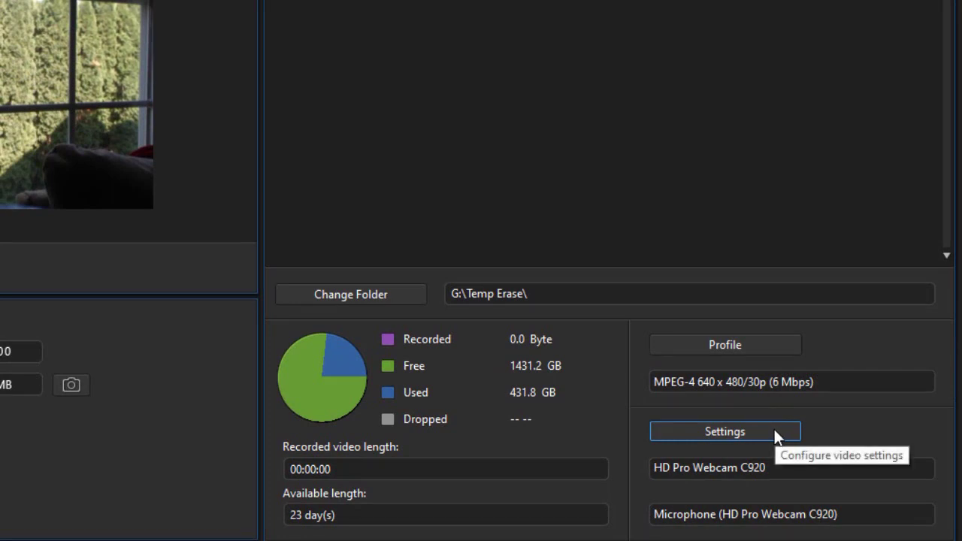
Step: Set the webcam resolution to 1920 x 1080, keeping the HD Pro Webcam C920 microphone as audio
{"action": "left_click", "coordinate": [774, 430]}
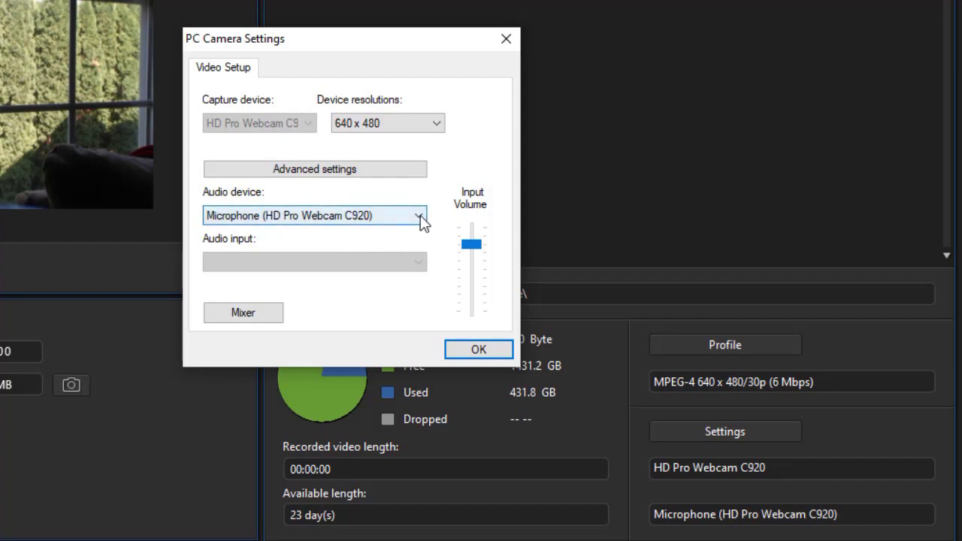
{"action": "left_click", "coordinate": [419, 216]}
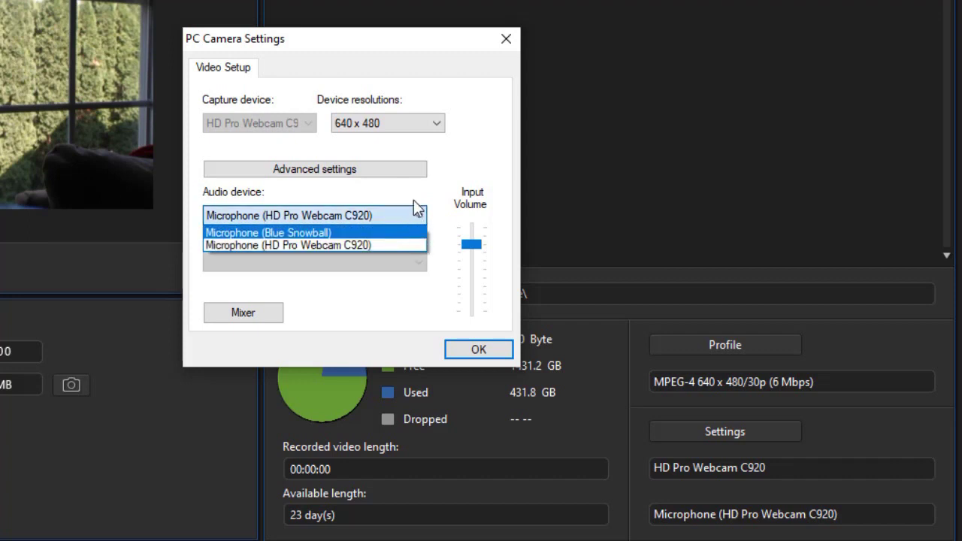
{"action": "left_click", "coordinate": [422, 198]}
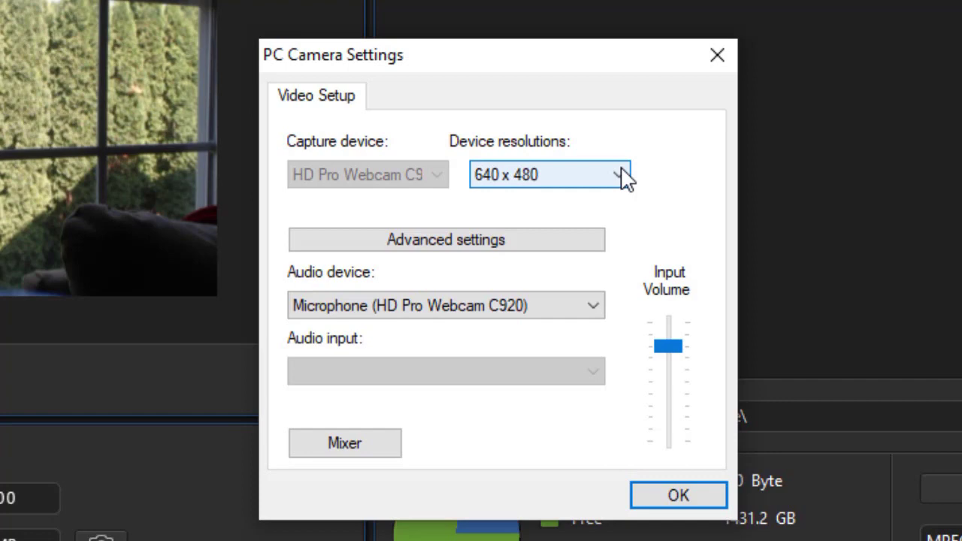
{"action": "left_click", "coordinate": [621, 175]}
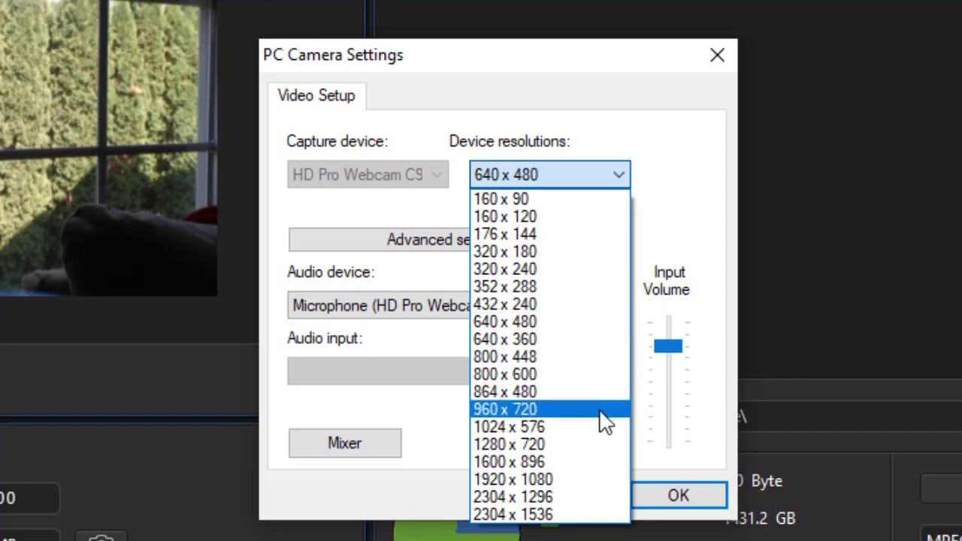
{"action": "left_click", "coordinate": [562, 480]}
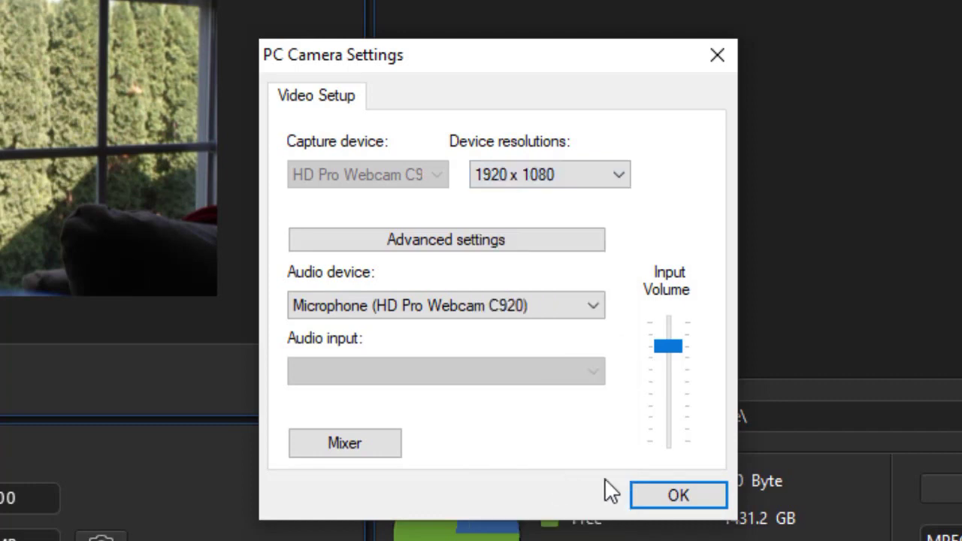
{"action": "left_click", "coordinate": [673, 494]}
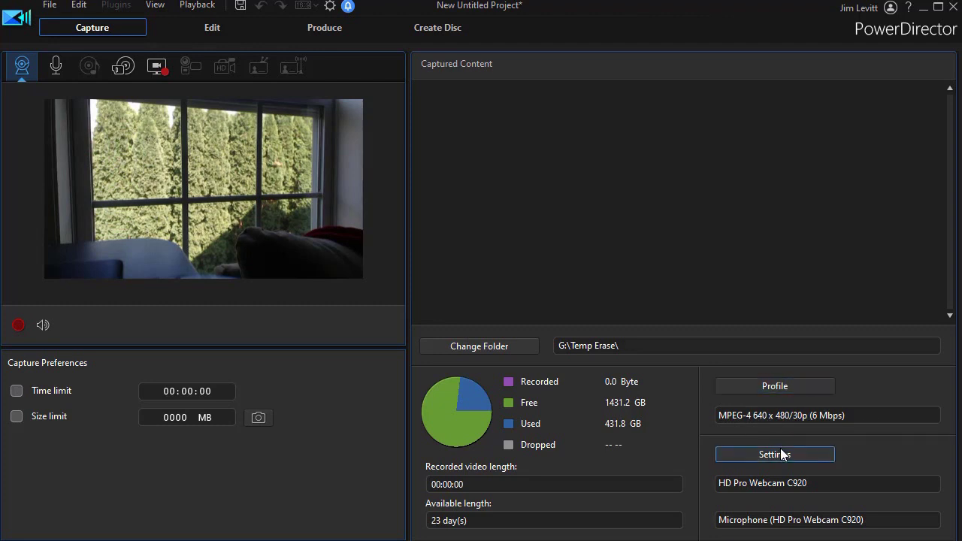
Step: Open the capture Quality Profile Setup
{"action": "left_click", "coordinate": [774, 386]}
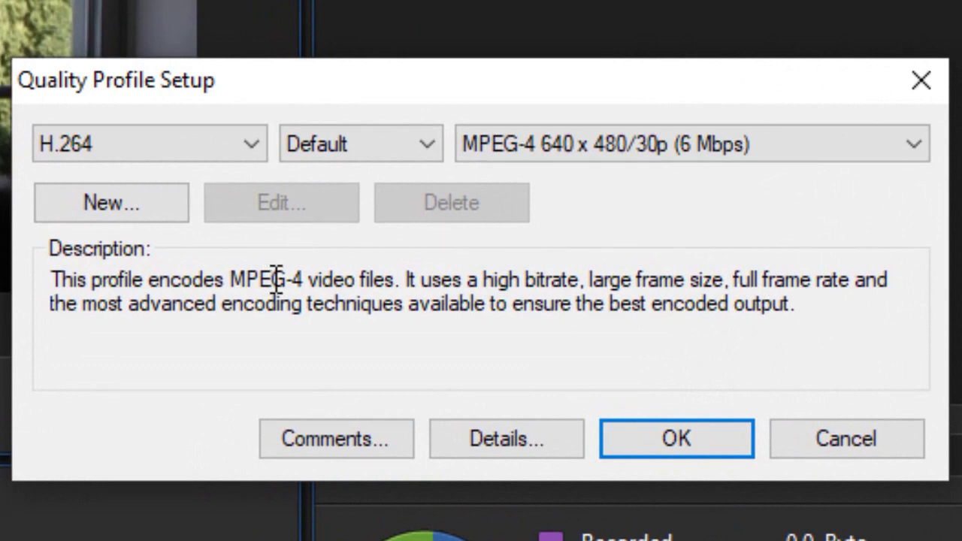
Step: Browse the MPEG-2 and AVI capture format profiles, then return to H.264
{"action": "left_click", "coordinate": [254, 146]}
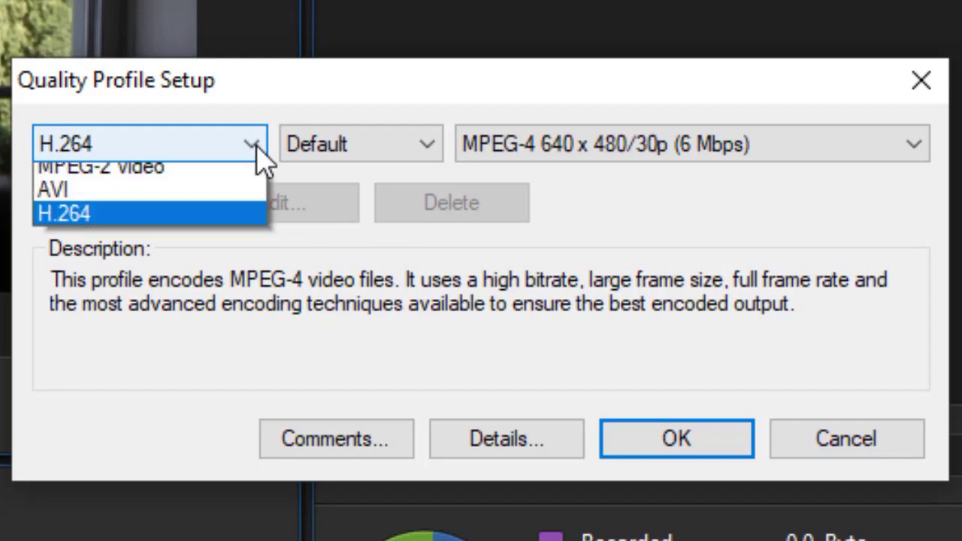
{"action": "left_click", "coordinate": [237, 179]}
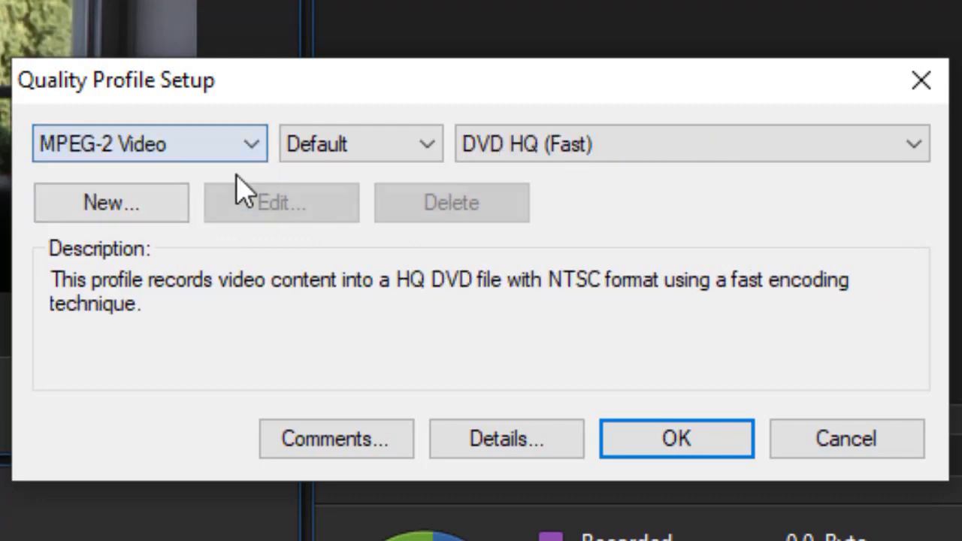
{"action": "left_click", "coordinate": [914, 147]}
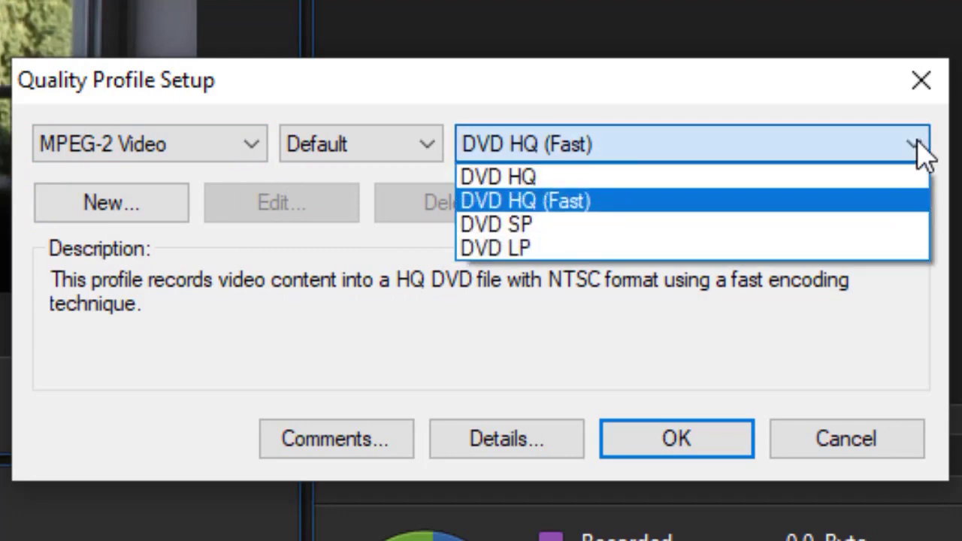
{"action": "left_click", "coordinate": [251, 150]}
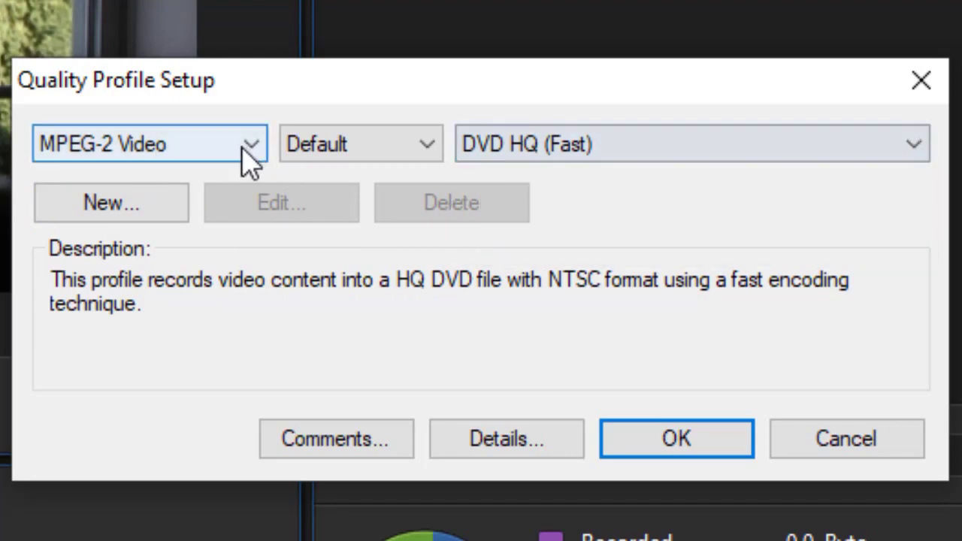
{"action": "left_click", "coordinate": [251, 151]}
{"action": "left_click", "coordinate": [235, 200]}
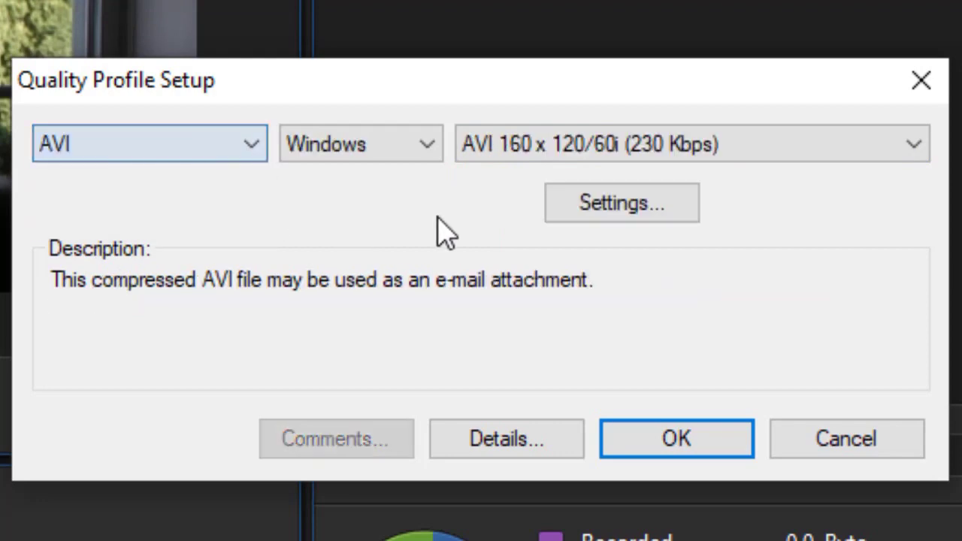
{"action": "left_click", "coordinate": [917, 151]}
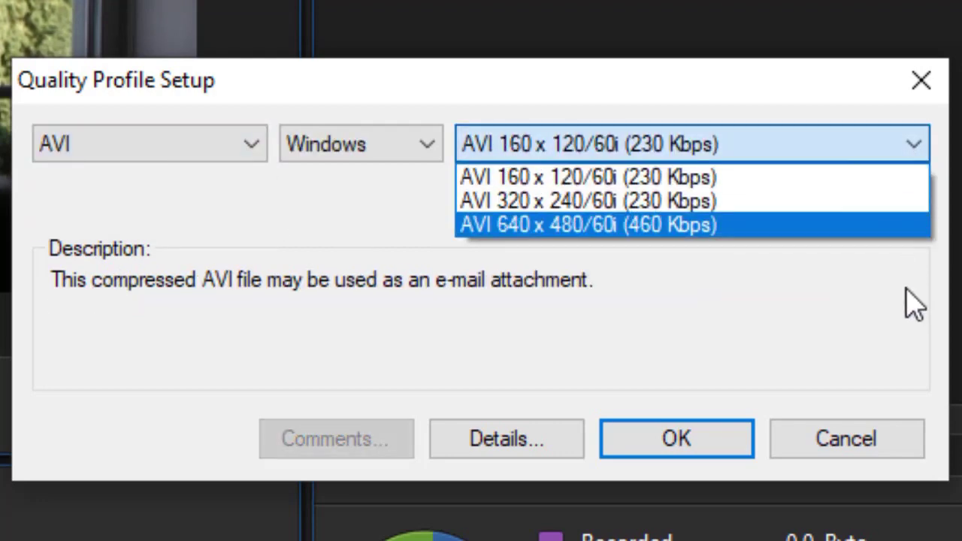
{"action": "left_click", "coordinate": [255, 150]}
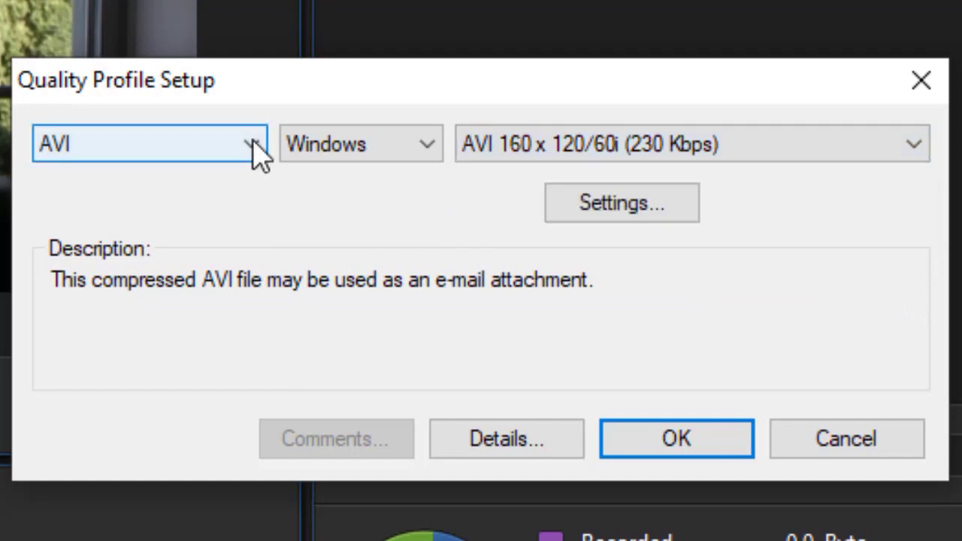
{"action": "left_click", "coordinate": [255, 151]}
{"action": "left_click", "coordinate": [230, 222]}
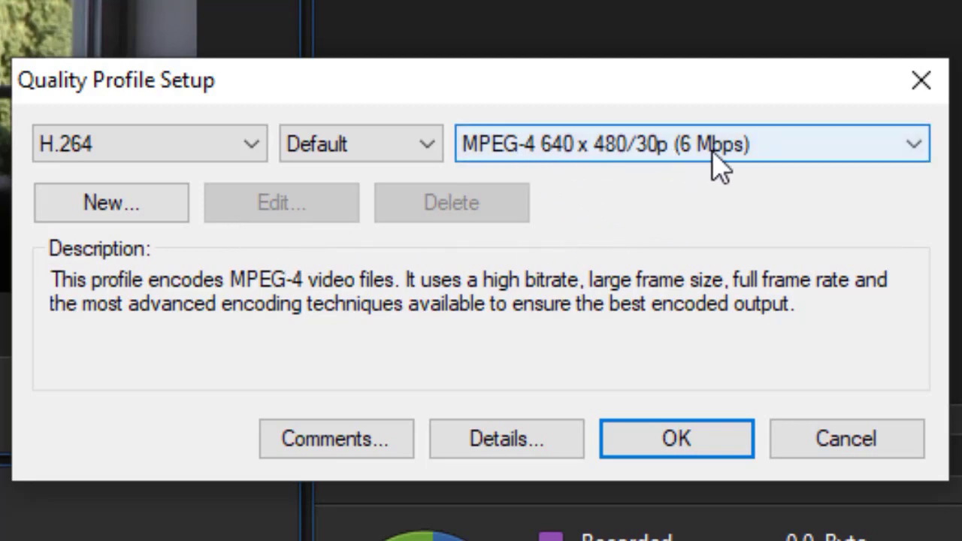
Step: Choose the MPEG-4 1920 x 1080/60p (40 Mbps) quality profile and confirm it
{"action": "left_click", "coordinate": [918, 147]}
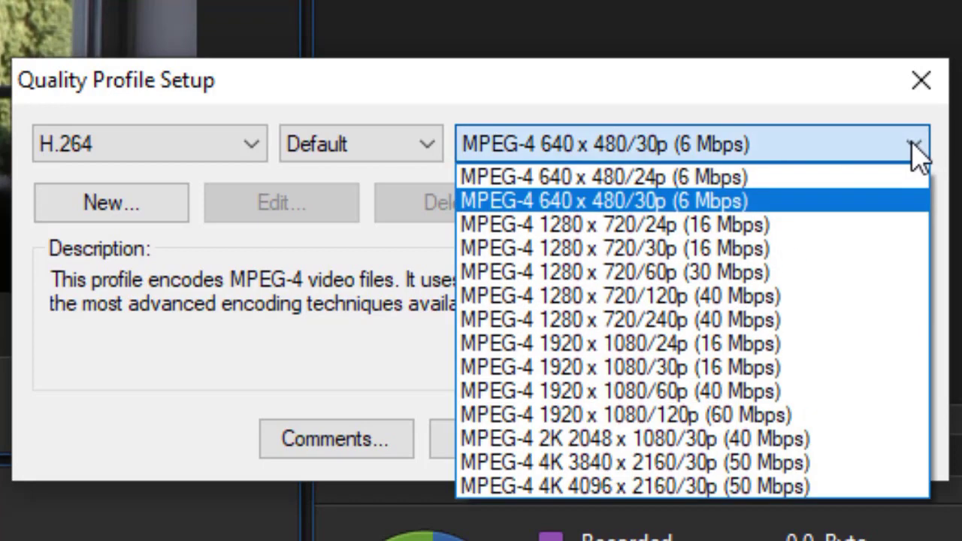
{"action": "left_click", "coordinate": [821, 392]}
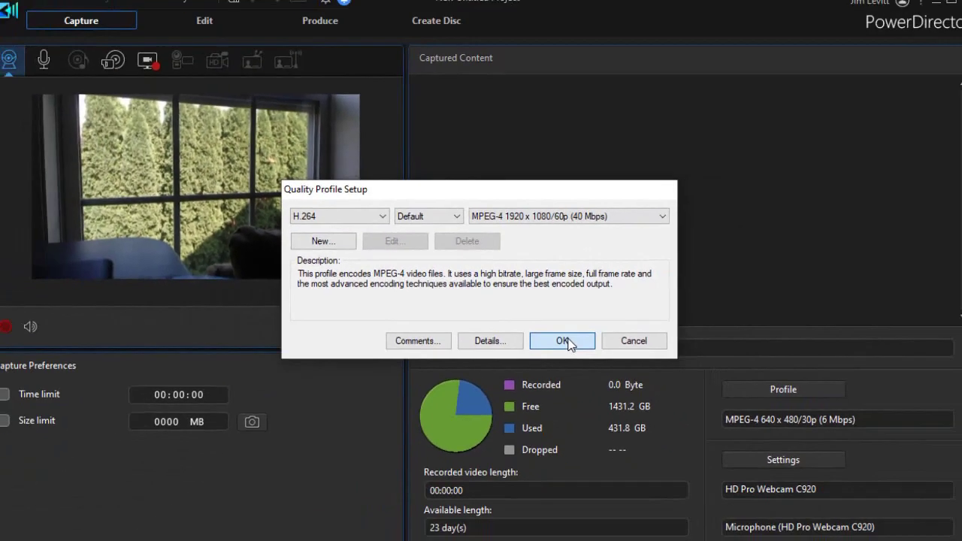
{"action": "left_click", "coordinate": [648, 402]}
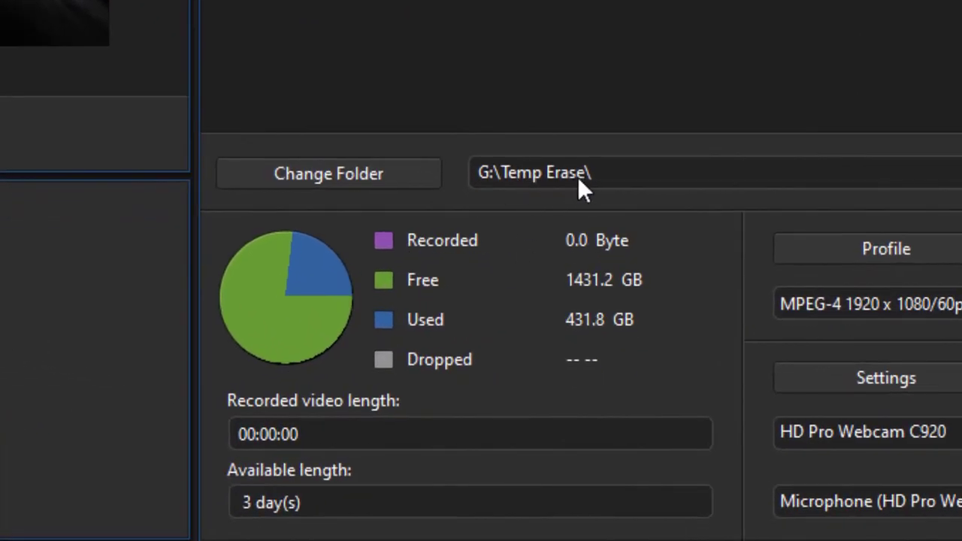
{"action": "left_click", "coordinate": [408, 174]}
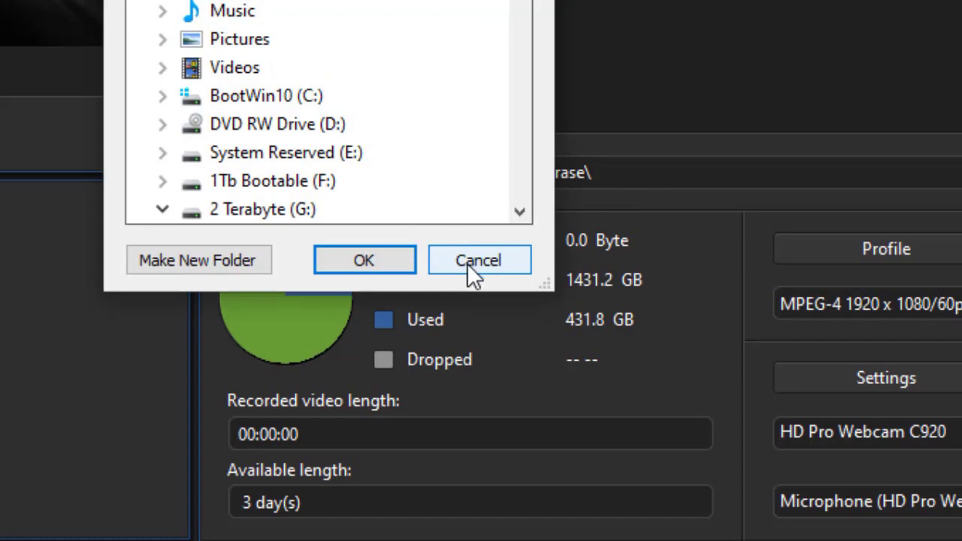
{"action": "left_click", "coordinate": [467, 260]}
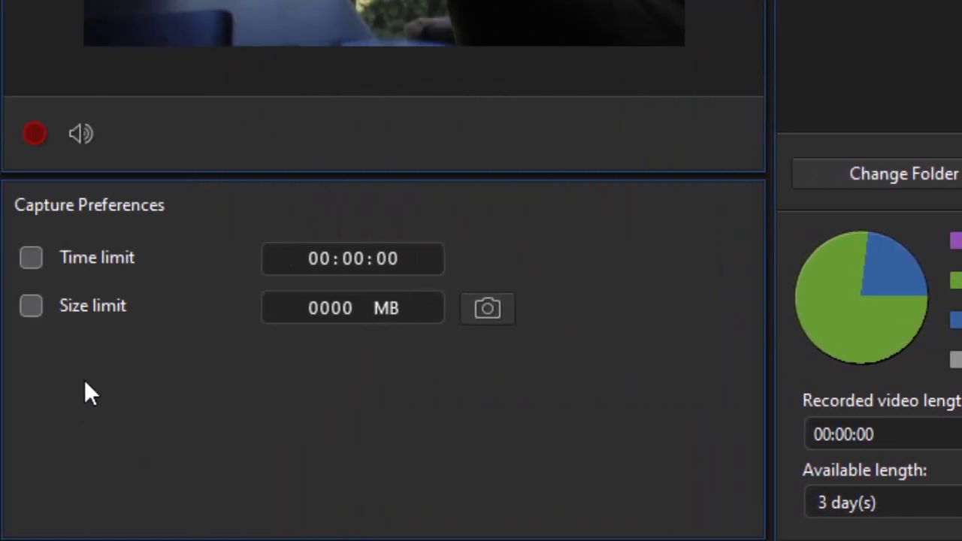
Step: Enable a 22-second capture time limit, leaving the size limit off
{"action": "left_click", "coordinate": [31, 258]}
{"action": "left_click", "coordinate": [30, 308]}
{"action": "left_click", "coordinate": [30, 306]}
{"action": "left_click", "coordinate": [406, 260]}
{"action": "type", "text": "22"}
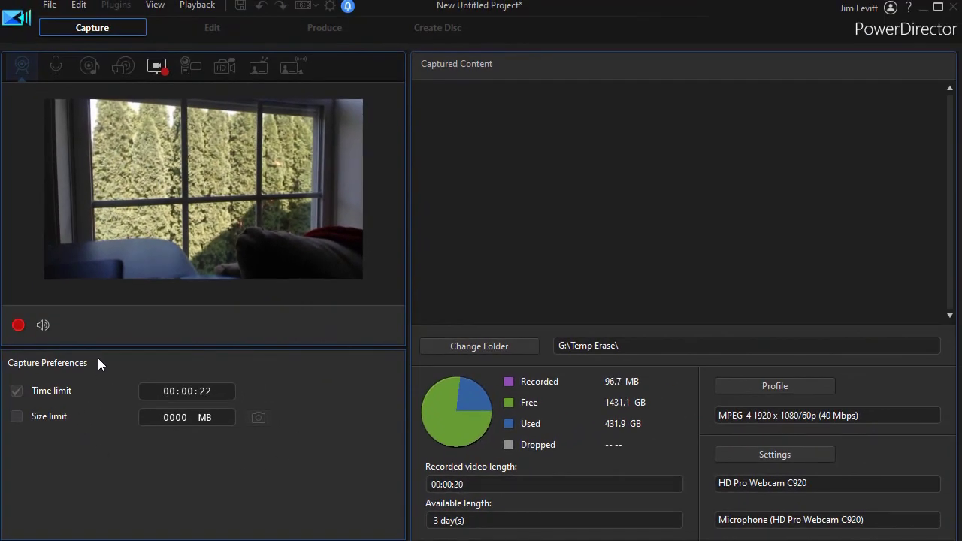
Step: Stop the webcam recording and name the captured clip 'A test'
{"action": "left_click", "coordinate": [18, 328]}
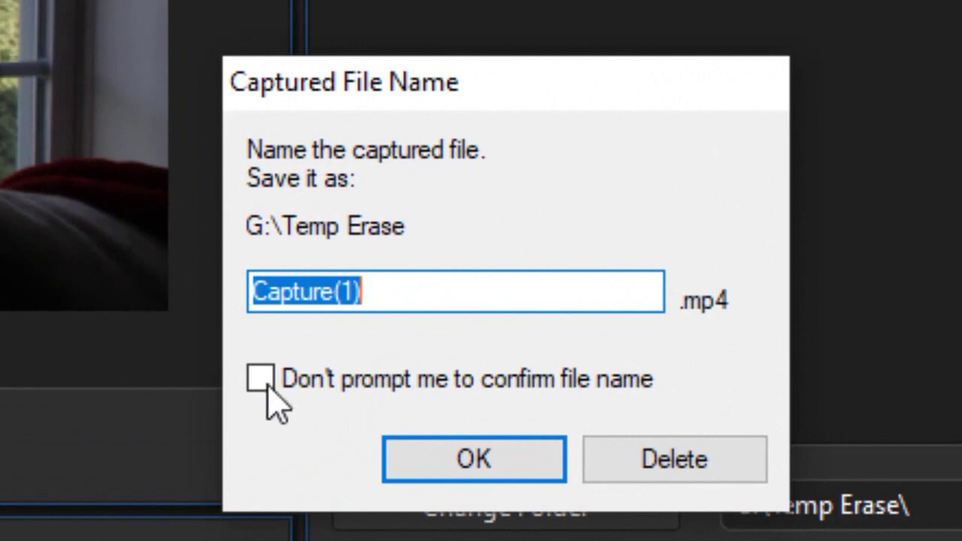
{"action": "left_click", "coordinate": [350, 289]}
{"action": "left_click_drag", "start_coordinate": [350, 289], "coordinate": [141, 271]}
{"action": "type", "text": "A test"}
{"action": "key", "text": "Return"}
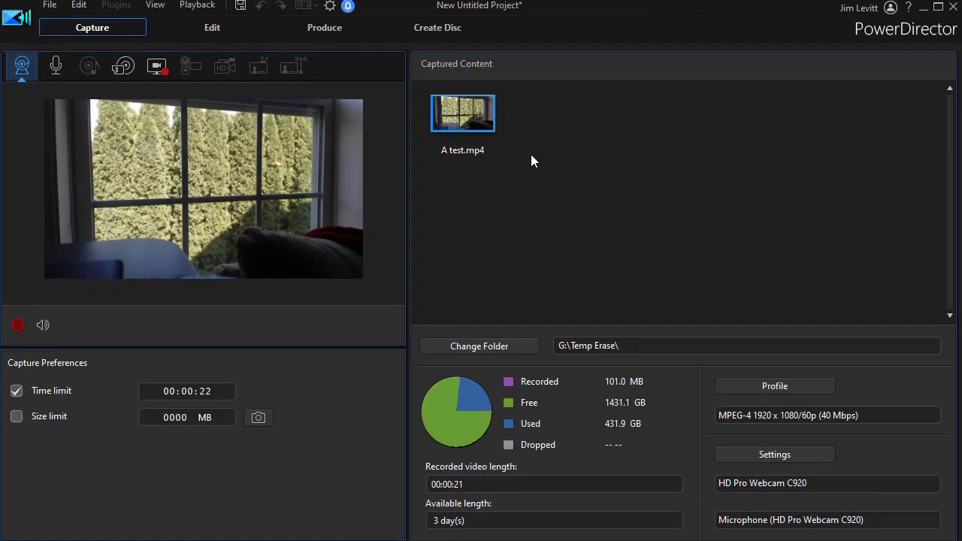
{"action": "double_click", "coordinate": [474, 126]}
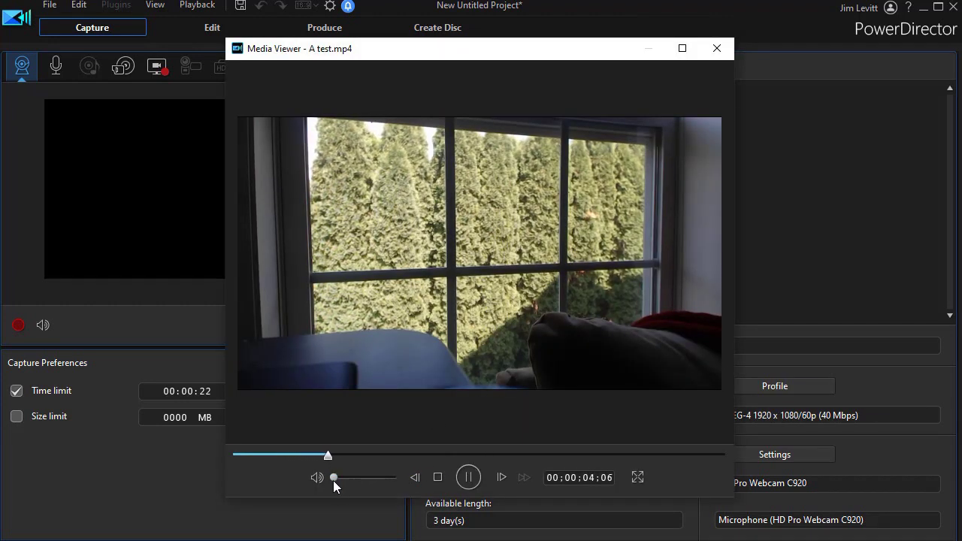
{"action": "left_click_drag", "start_coordinate": [335, 481], "coordinate": [287, 490]}
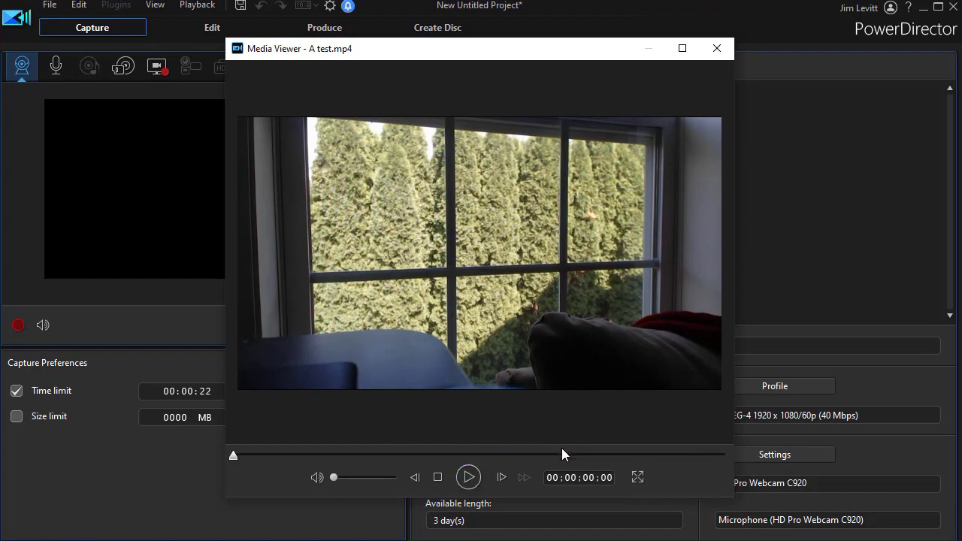
{"action": "left_click", "coordinate": [717, 48]}
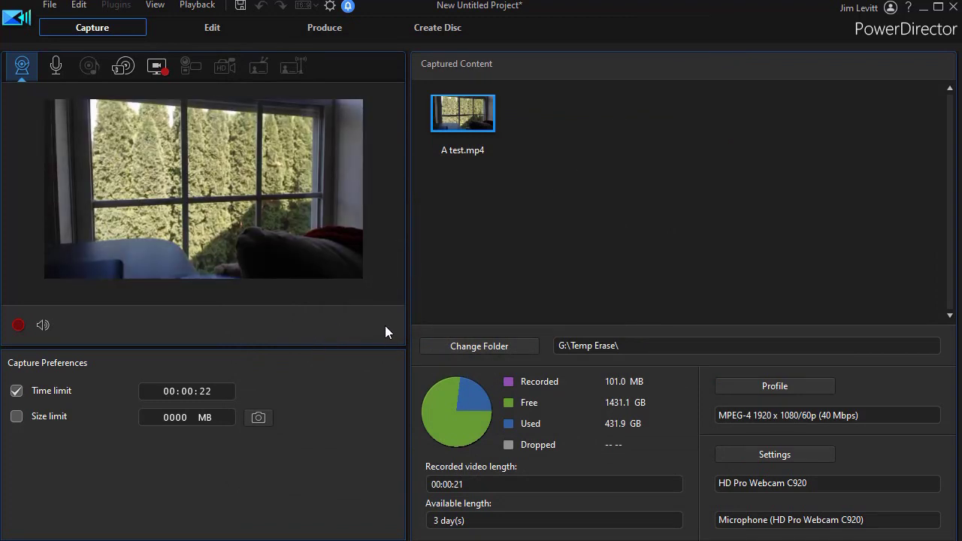
Step: In the Edit workspace, check A test.mp4's properties (1920 x 1080, 59.94 fps)
{"action": "left_click", "coordinate": [227, 26]}
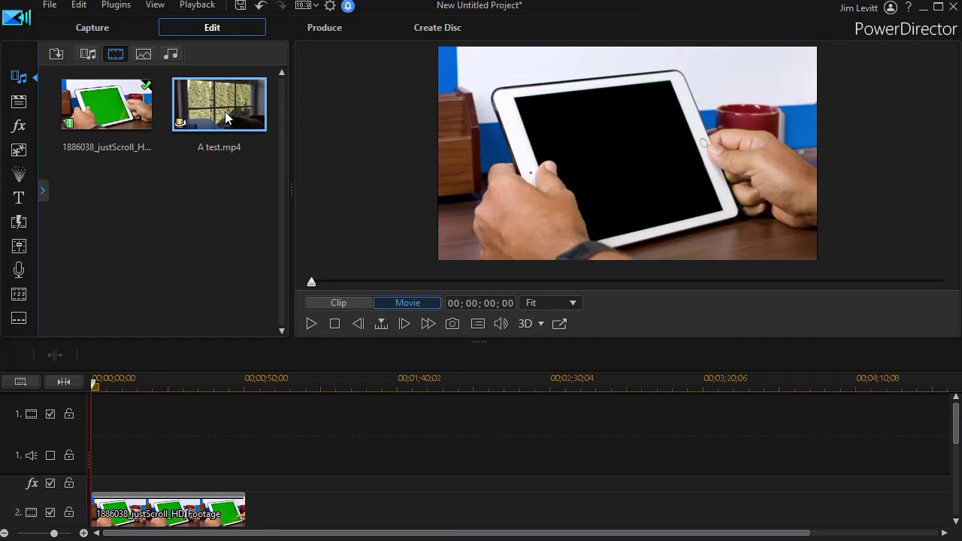
{"action": "right_click", "coordinate": [226, 118]}
{"action": "left_click", "coordinate": [299, 517]}
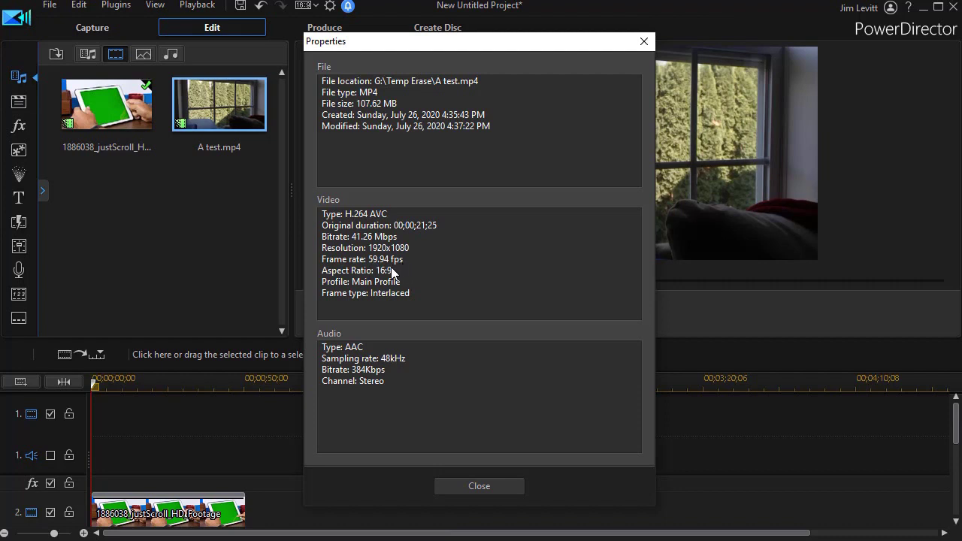
{"action": "left_click", "coordinate": [643, 43]}
Step: Place A test.mp4 on video track 1 and preview the composite to about 13 seconds
{"action": "left_click_drag", "start_coordinate": [218, 105], "coordinate": [84, 419]}
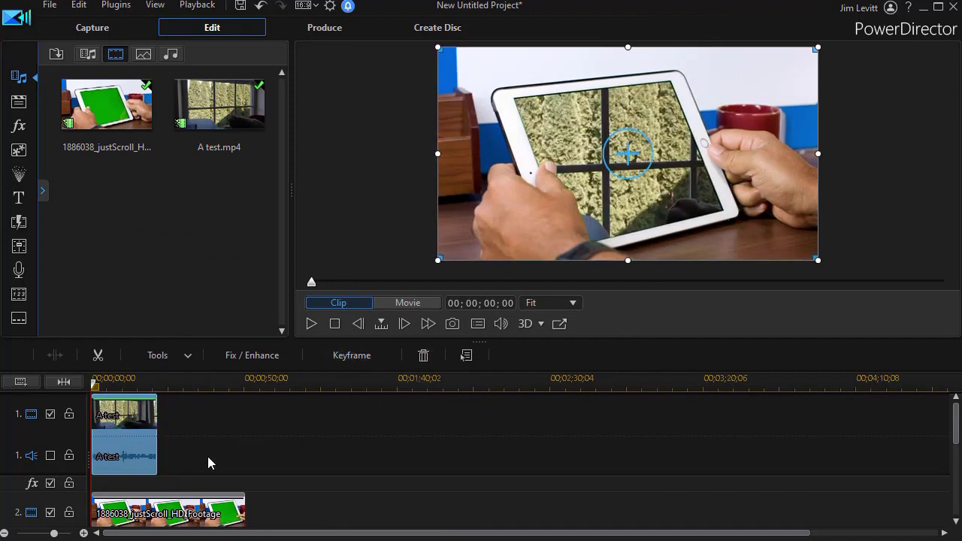
{"action": "left_click", "coordinate": [313, 325]}
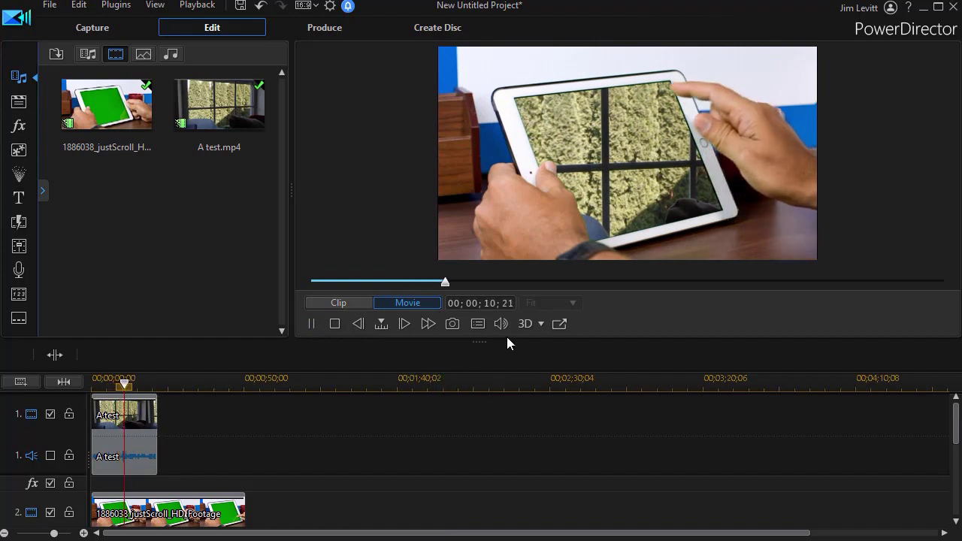
{"action": "left_click", "coordinate": [312, 323]}
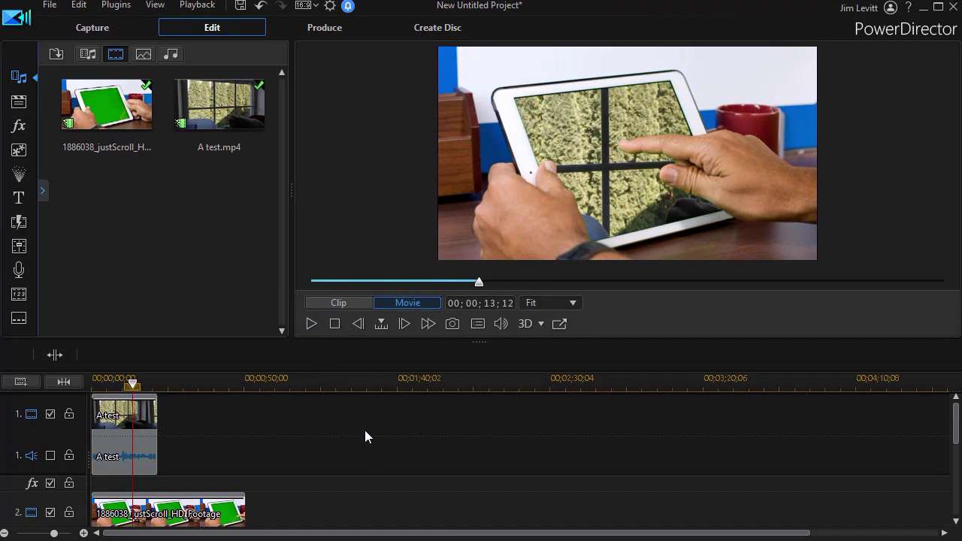